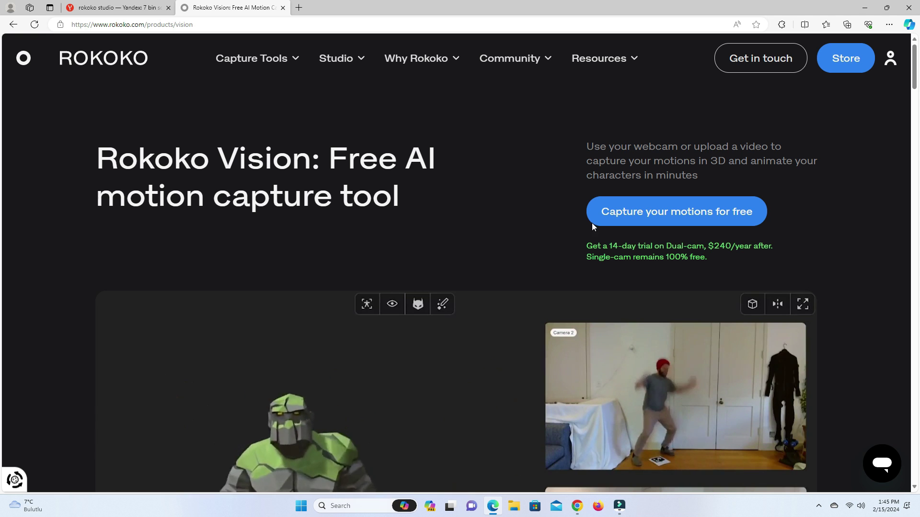
Open the free Rokoko Vision capture tool at vision.rokoko.com in a new tab
click(664, 211)
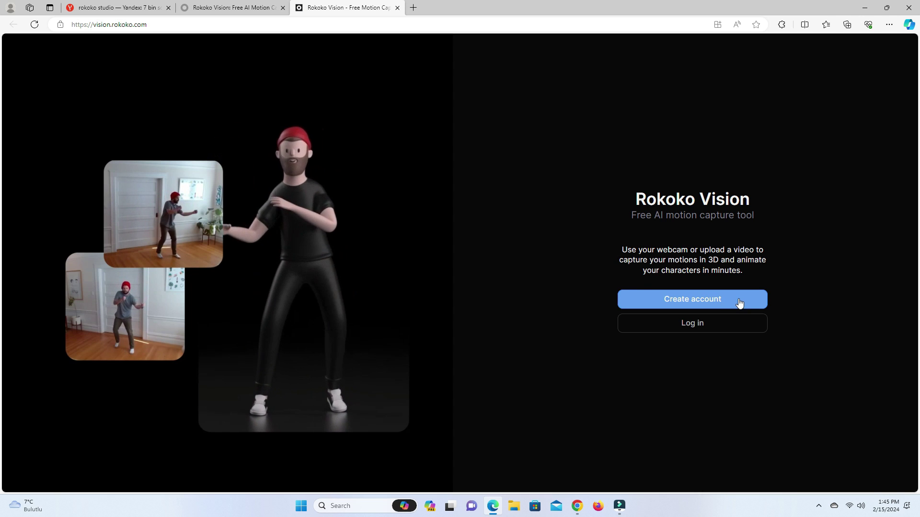
Log in to the existing Rokoko account and decline saving the password in Edge
click(718, 329)
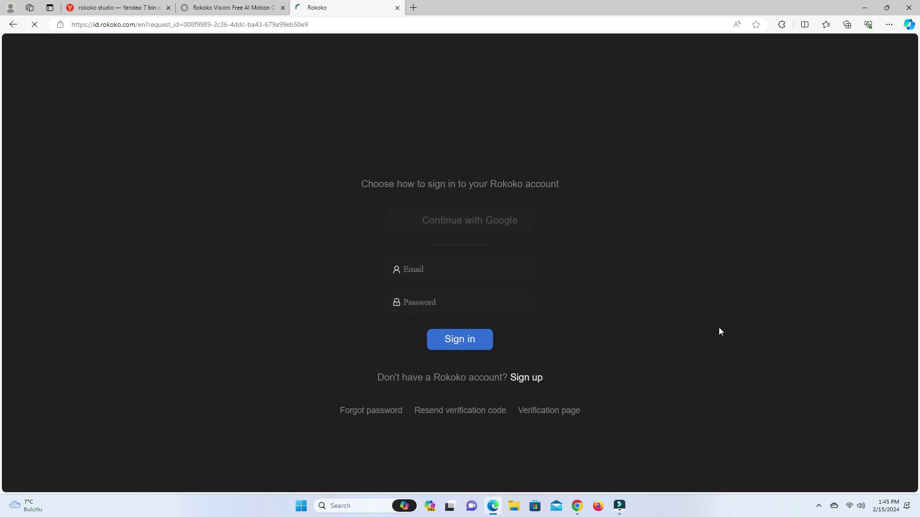
click(603, 268)
key(Return)
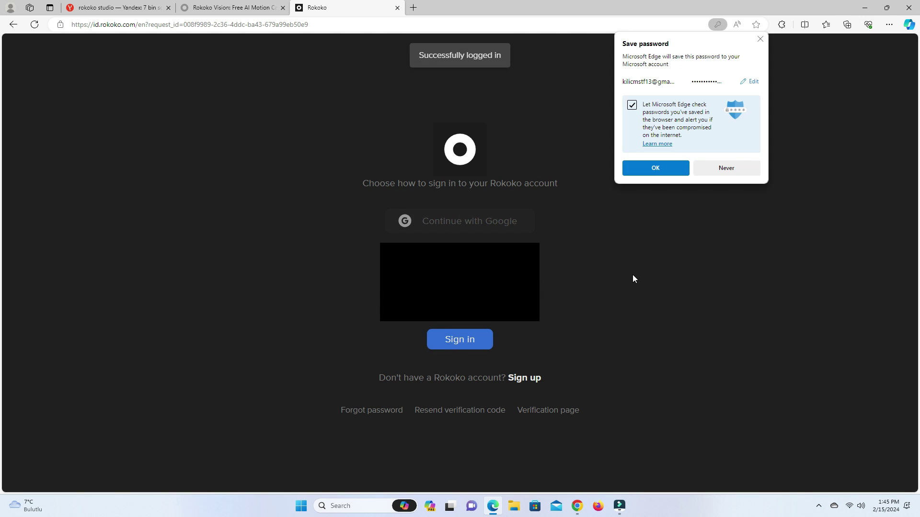
click(741, 166)
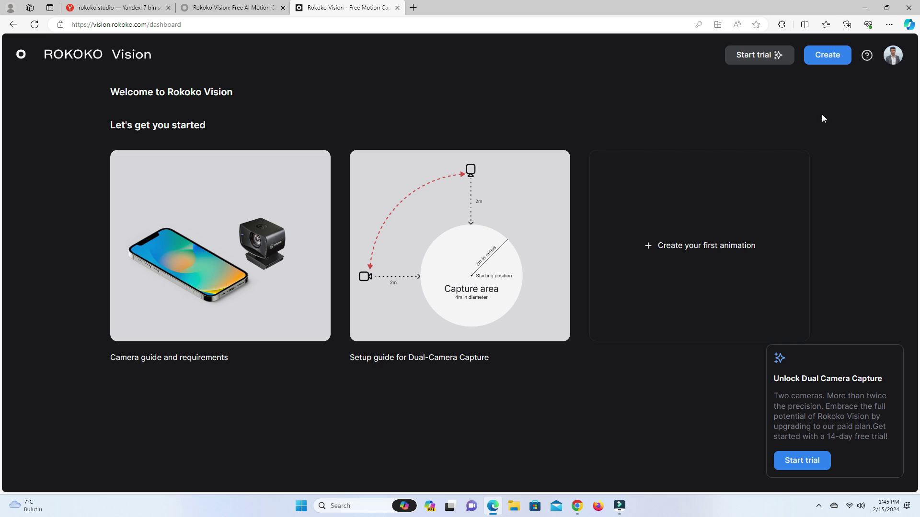
Start creating a new animation from the Rokoko Vision dashboard
click(826, 56)
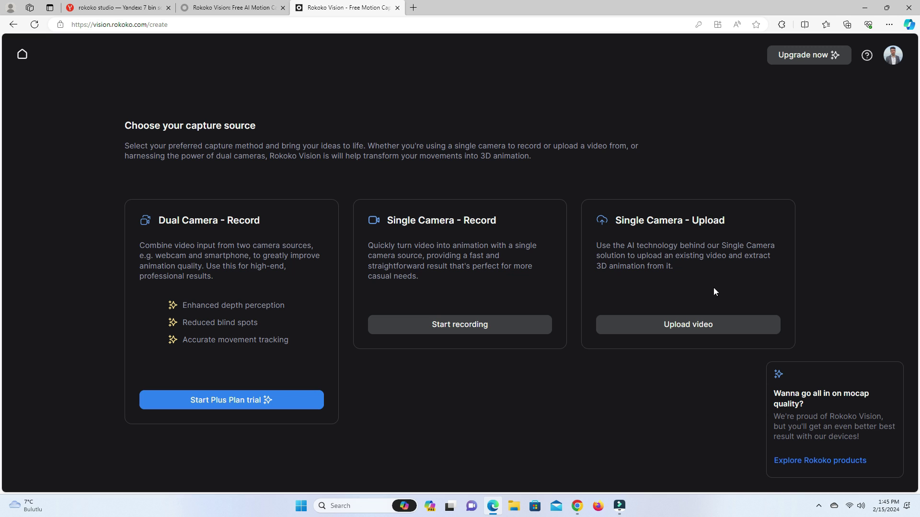
Upload IMG_6234.MOV from Downloads and continue to its preview
click(725, 328)
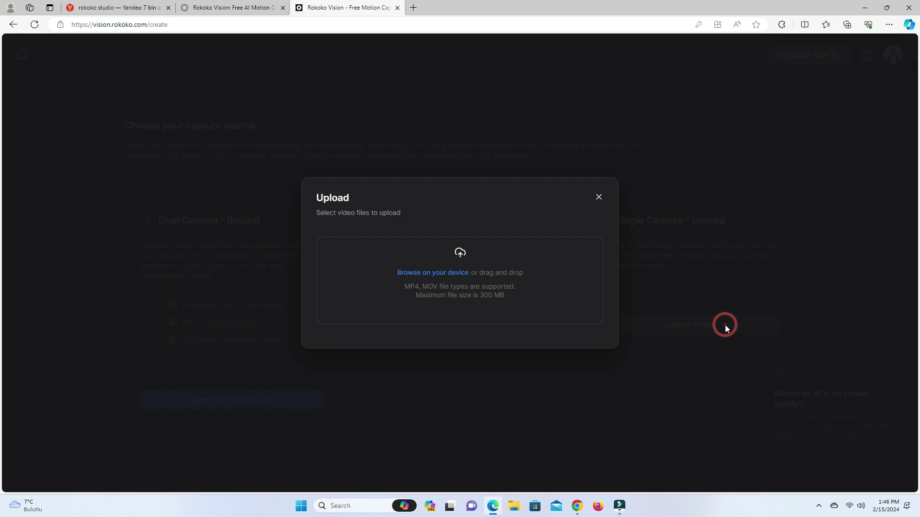
click(458, 278)
click(45, 110)
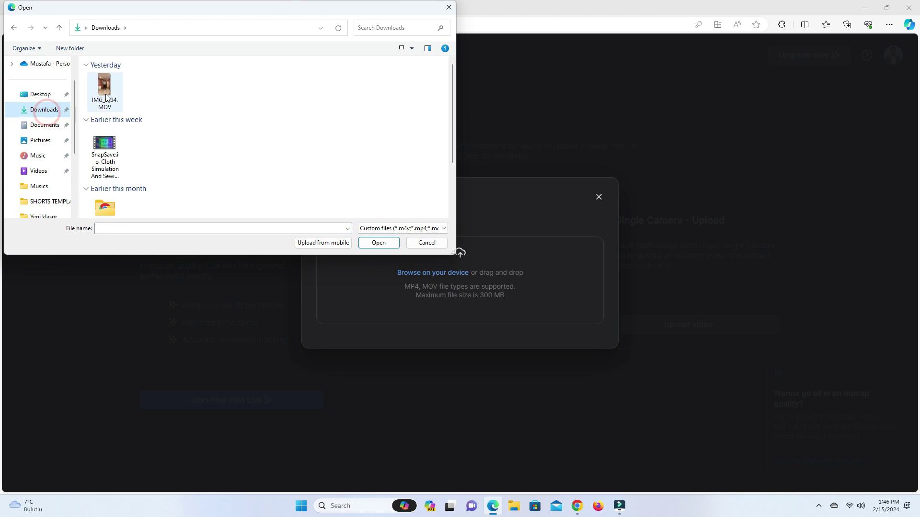
click(370, 243)
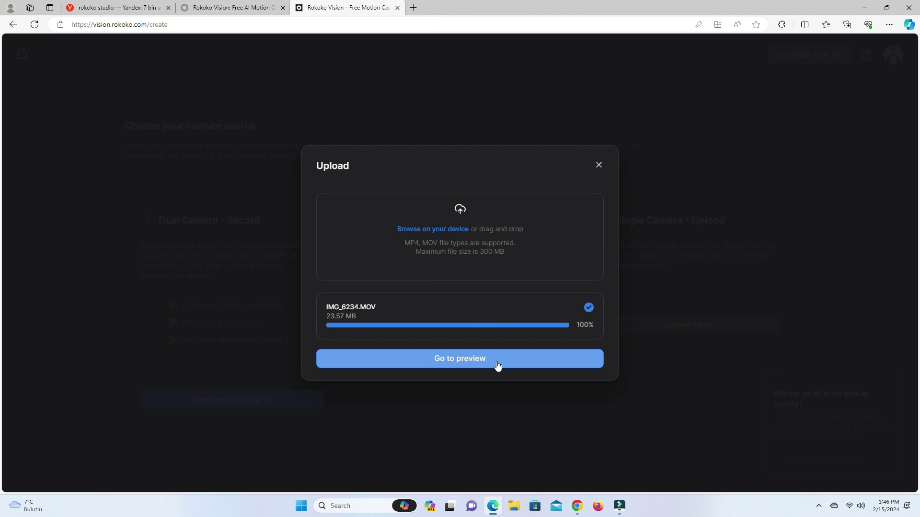
click(496, 365)
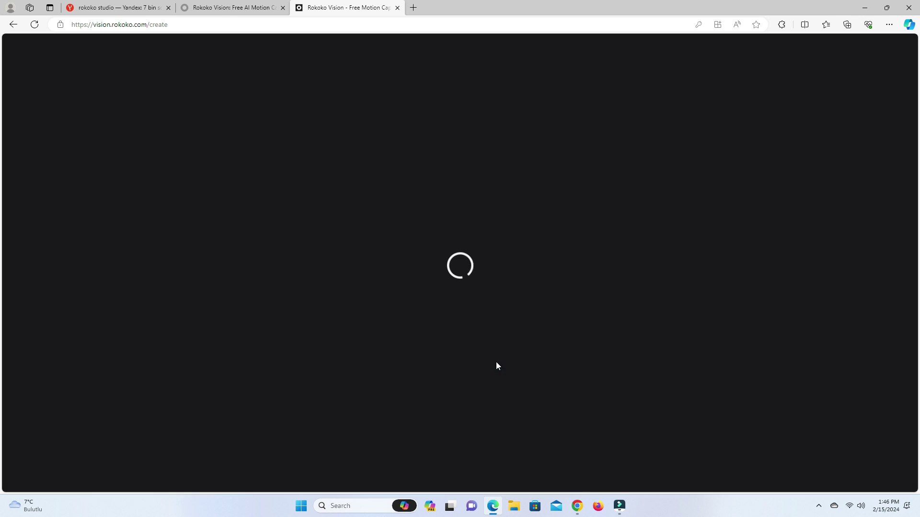
Review the IMG_6234 clip, then trim it to run from about 1.9 s to 10.8 s
click(58, 341)
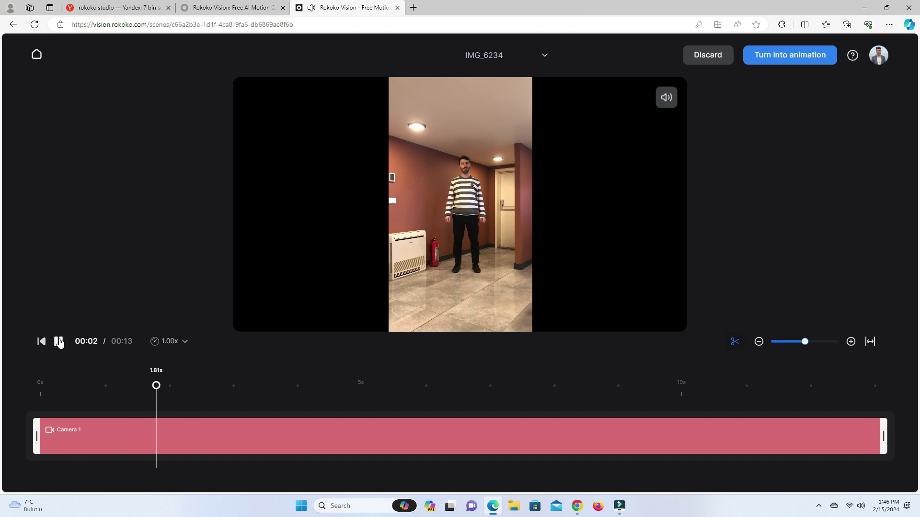
click(59, 341)
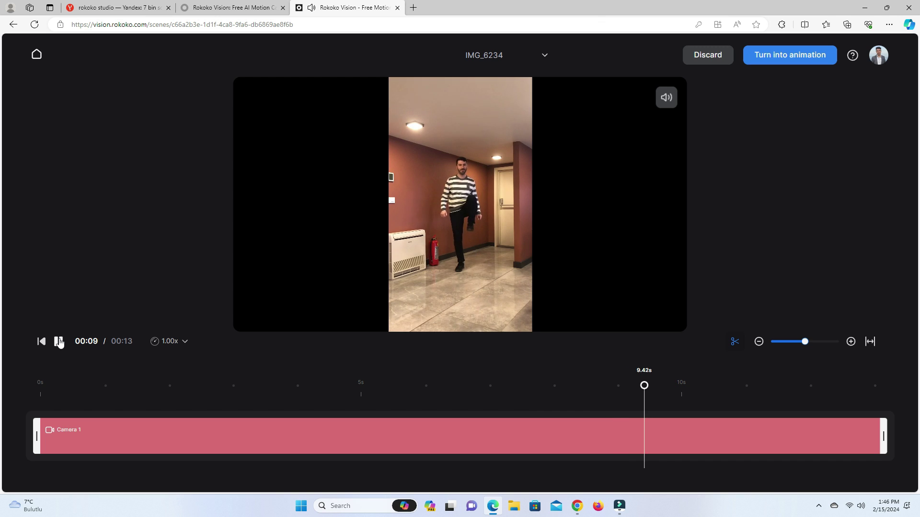
click(41, 341)
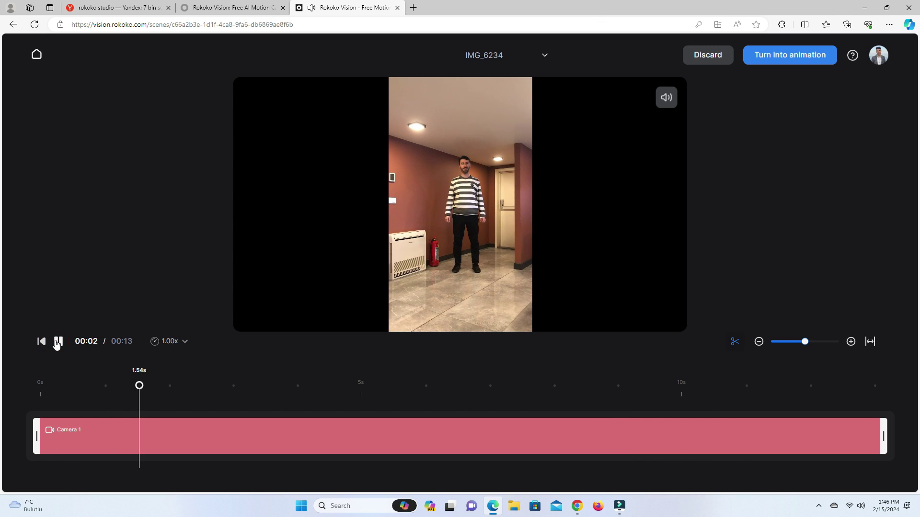
drag(211, 385, 178, 386)
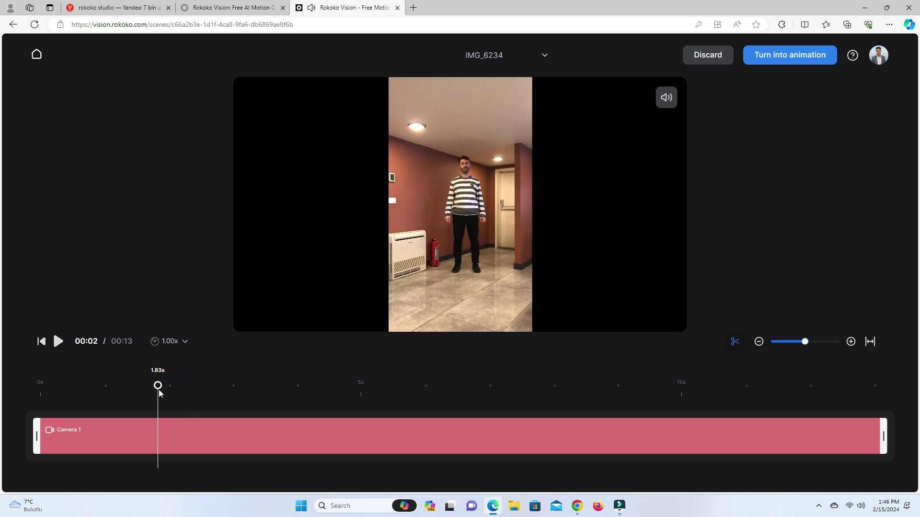
drag(38, 433, 159, 436)
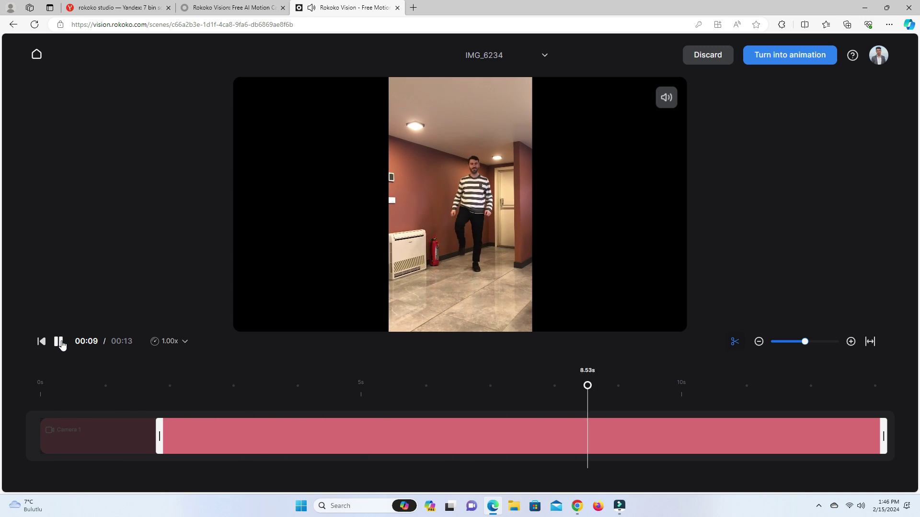
drag(880, 435, 724, 431)
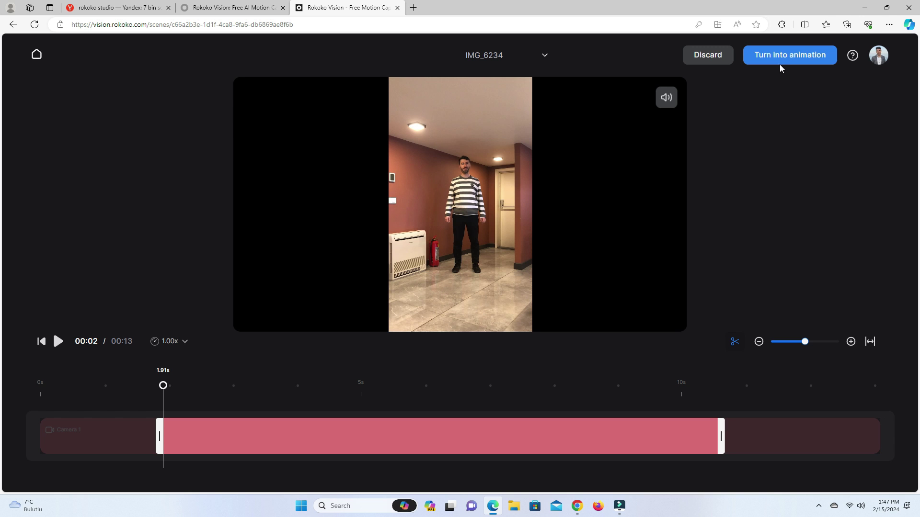
Convert the trimmed clip into a 3D animation, replay it, and download it as img_6234.fbx
click(795, 62)
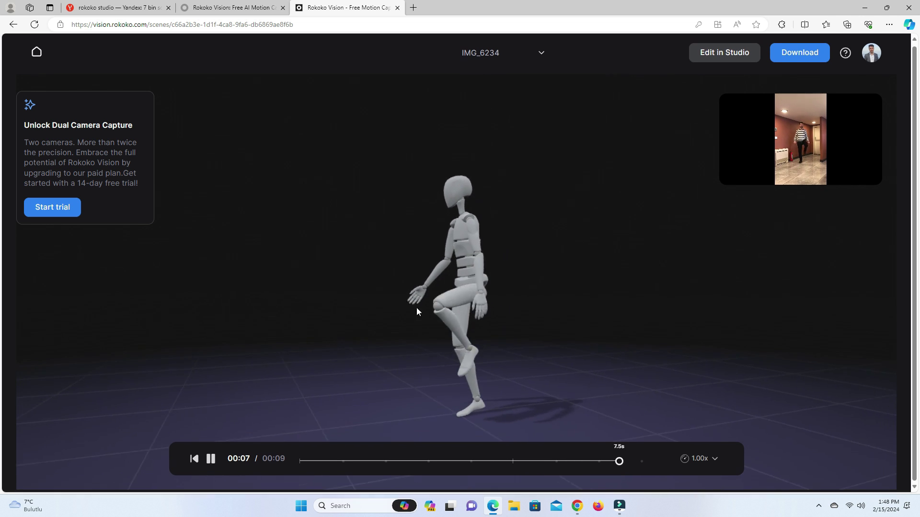
click(194, 462)
click(211, 460)
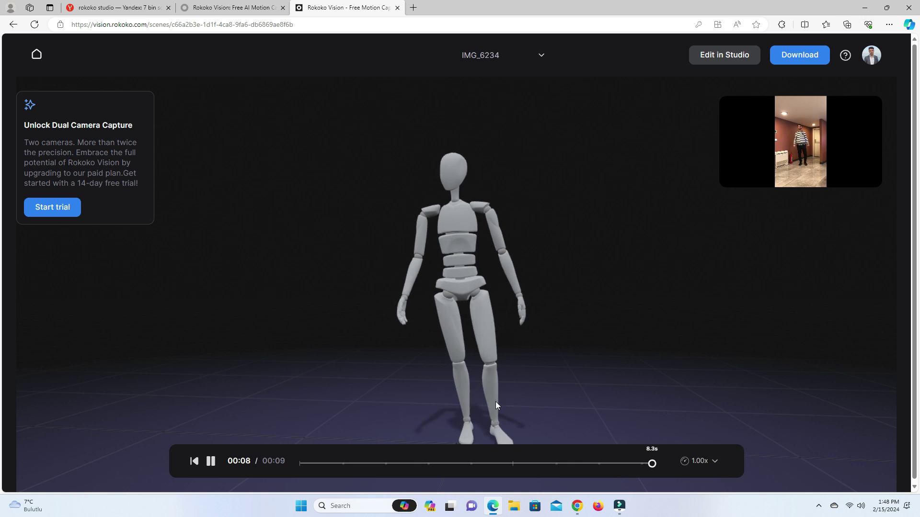
drag(490, 334, 534, 334)
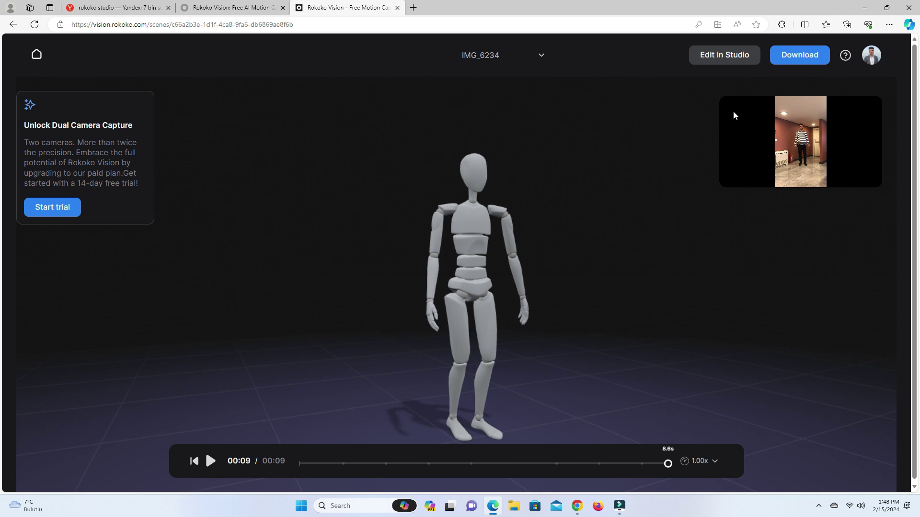
click(797, 56)
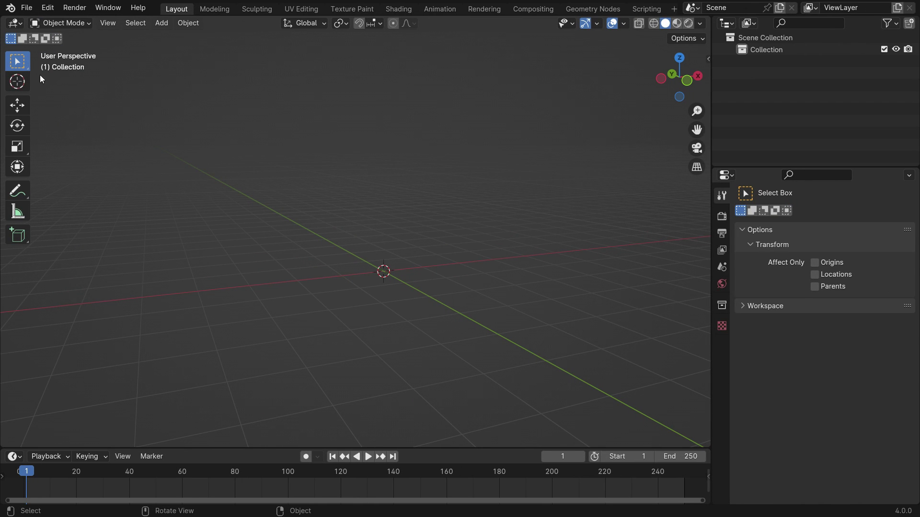
Start an FBX import in Blender and select img_6234.fbx from Downloads
click(27, 8)
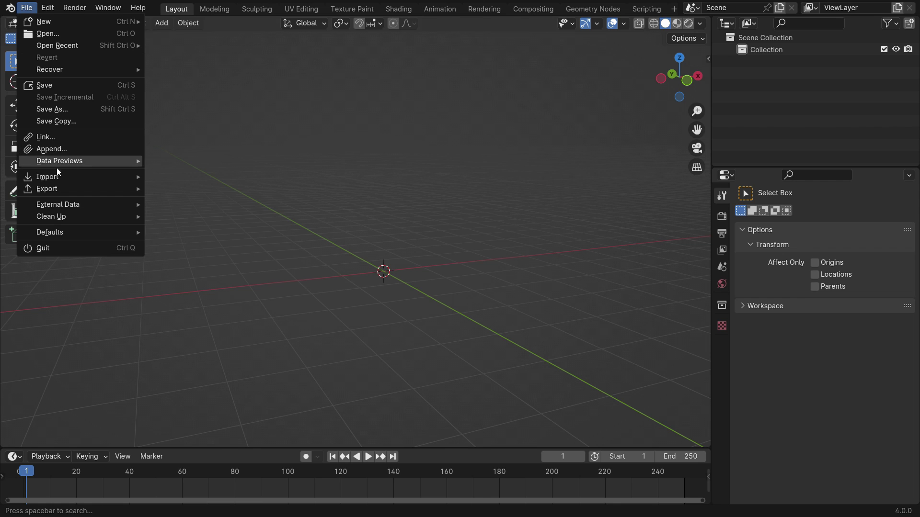
mouse_move(54, 181)
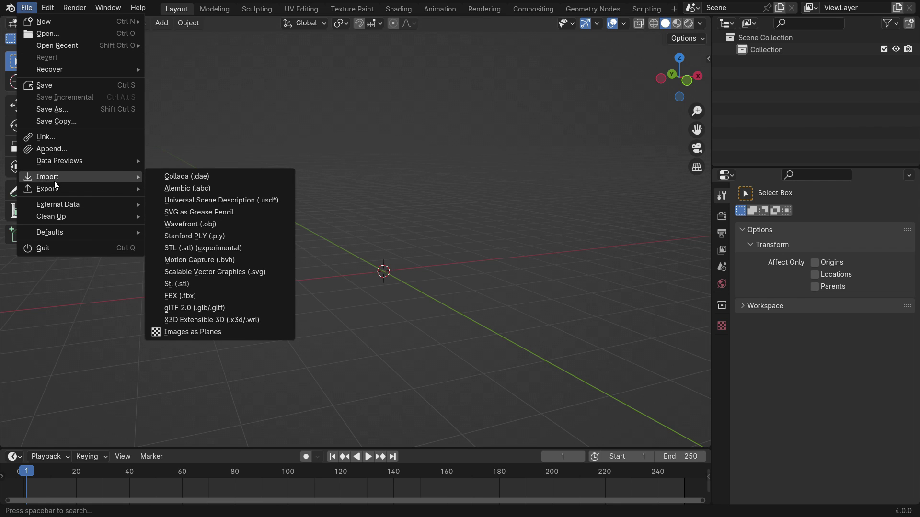
click(256, 295)
click(284, 205)
scroll(422, 231, down, 3)
scroll(433, 258, down, 10)
scroll(435, 262, down, 2)
click(442, 185)
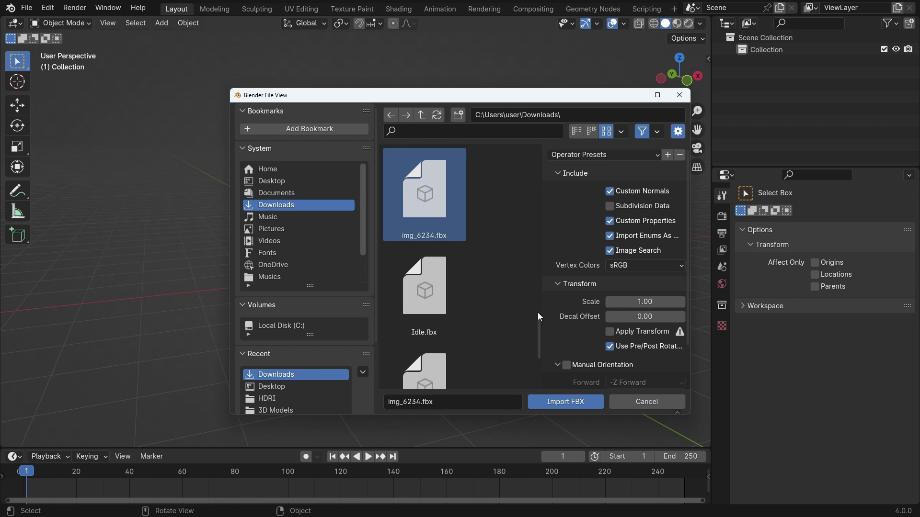
Enable Automatic Bone Orientation in the Armature import options
scroll(569, 325, down, 3)
click(558, 382)
scroll(560, 357, down, 5)
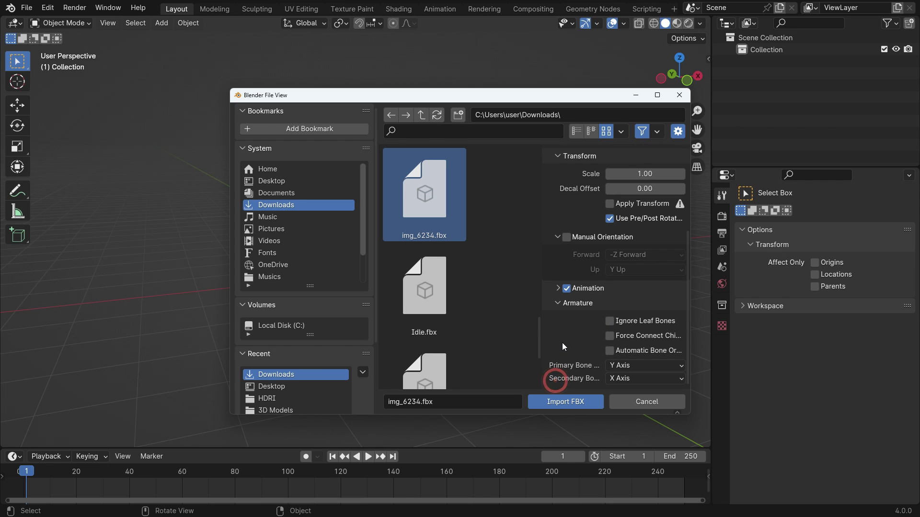
click(644, 352)
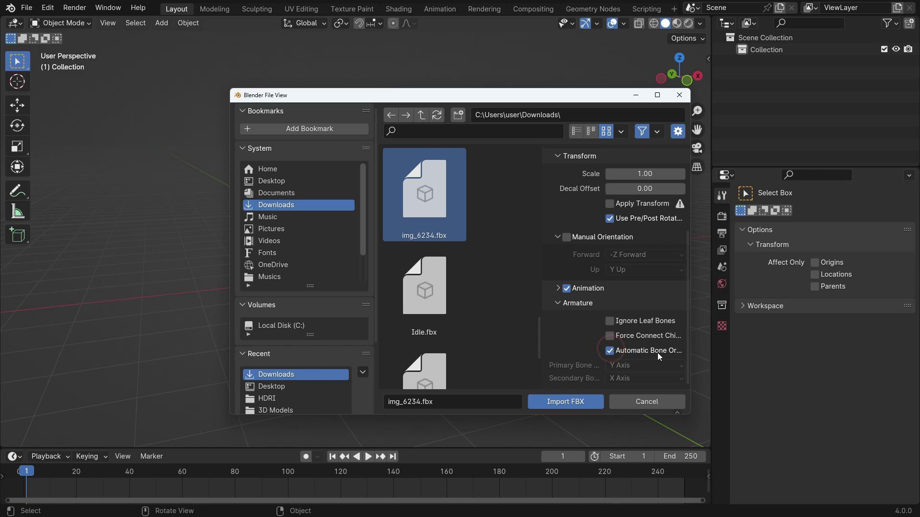
Import img_6234.fbx, play the mocap walk on the mannequin, then stop playback
click(591, 402)
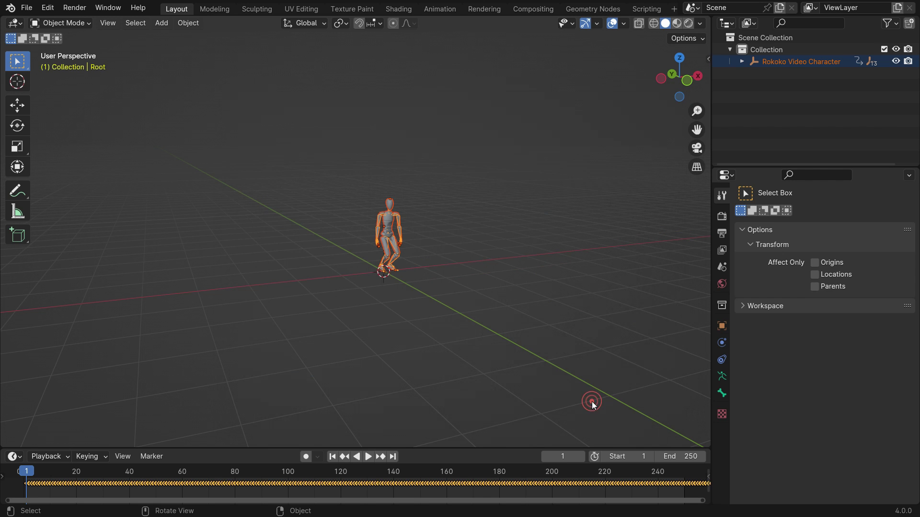
scroll(399, 227, up, 5)
key(space)
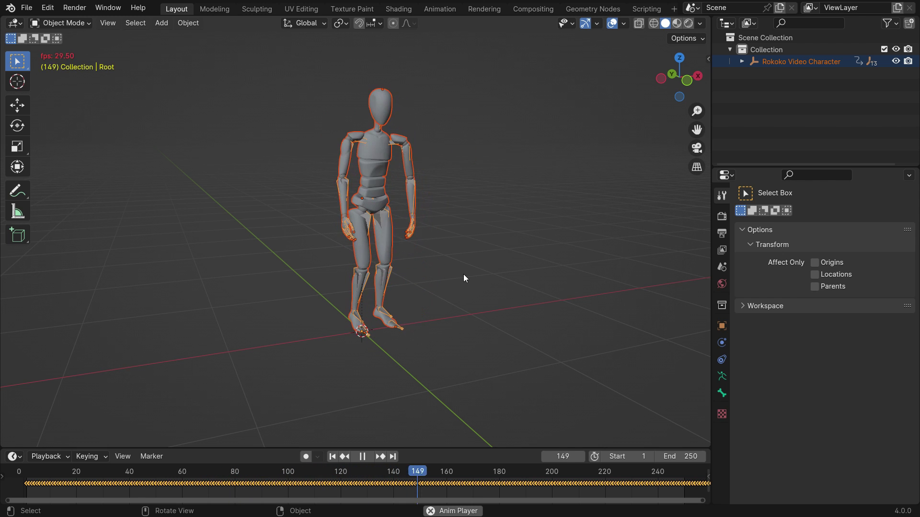
mouse_move(463, 274)
middle_down()
mouse_move(394, 274)
mouse_move(441, 272)
mouse_move(409, 264)
mouse_move(463, 266)
middle_up()
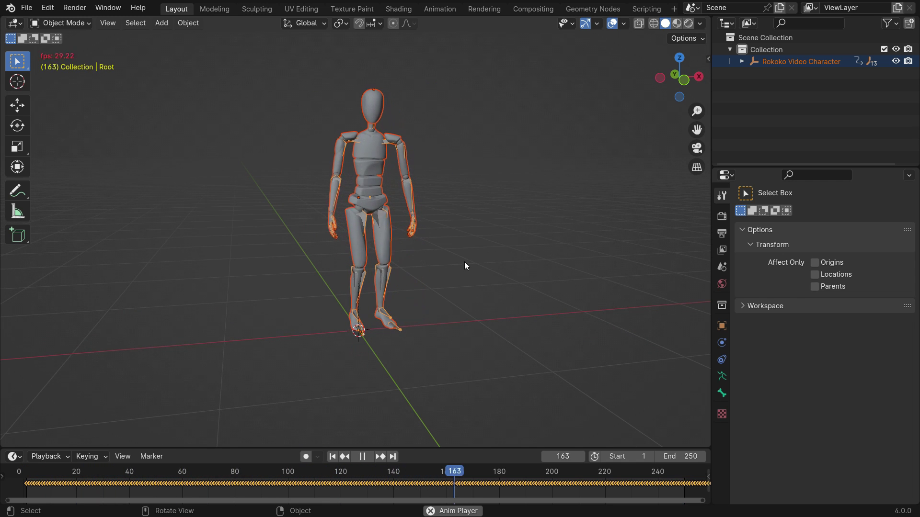
key(space)
key(shift)
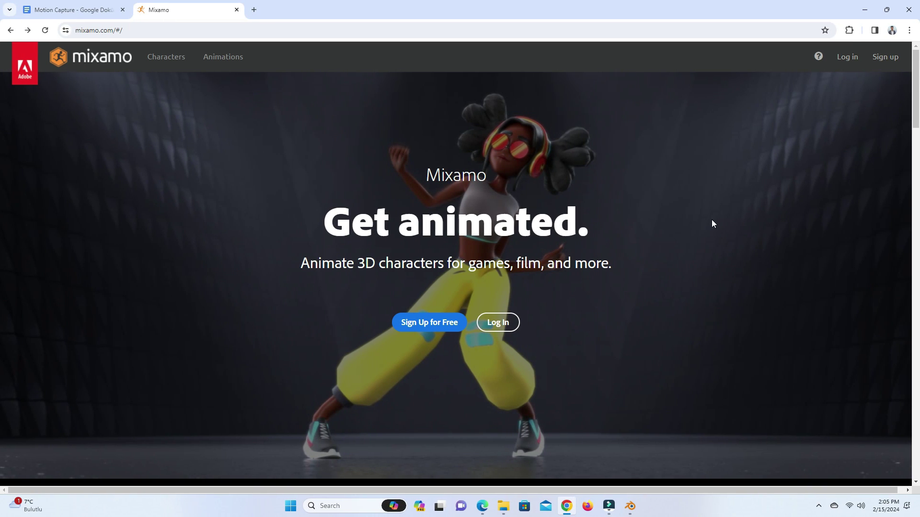
Sign in to Mixamo with Google and browse the Characters list
click(508, 331)
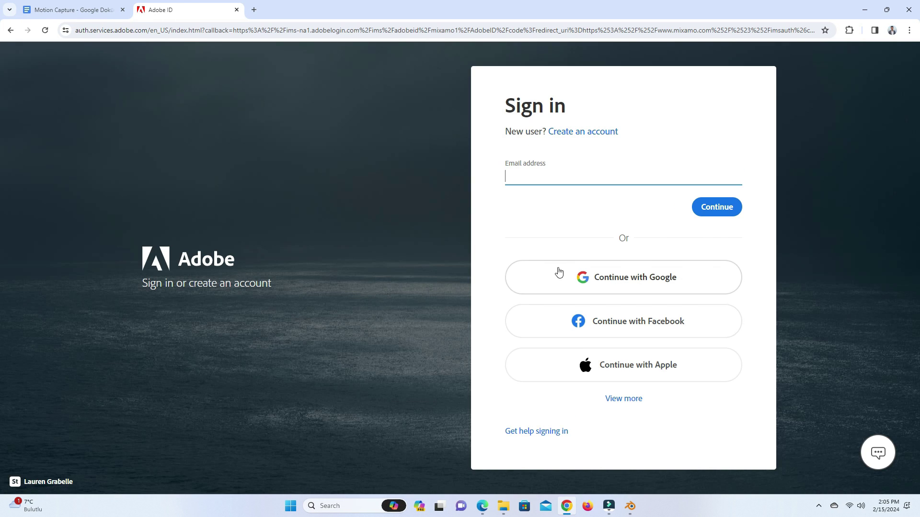
click(676, 279)
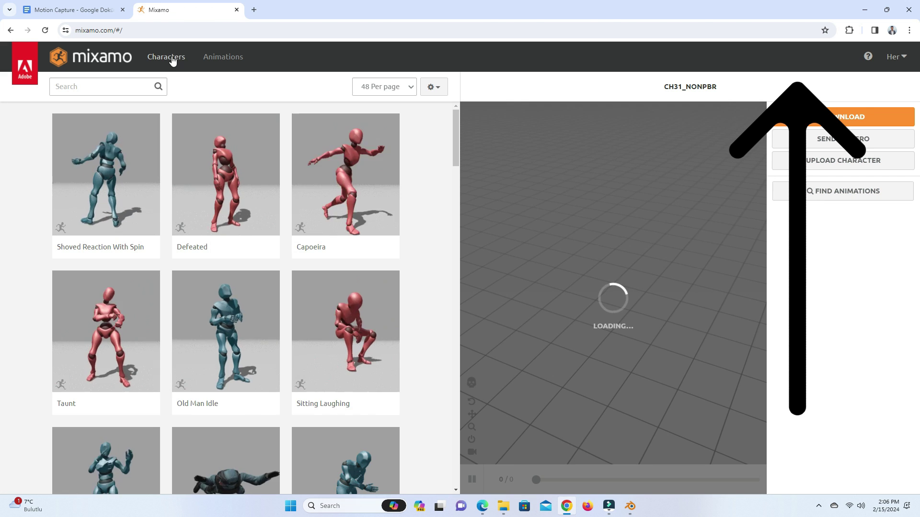
click(173, 58)
scroll(398, 229, down, 3)
scroll(411, 231, down, 20)
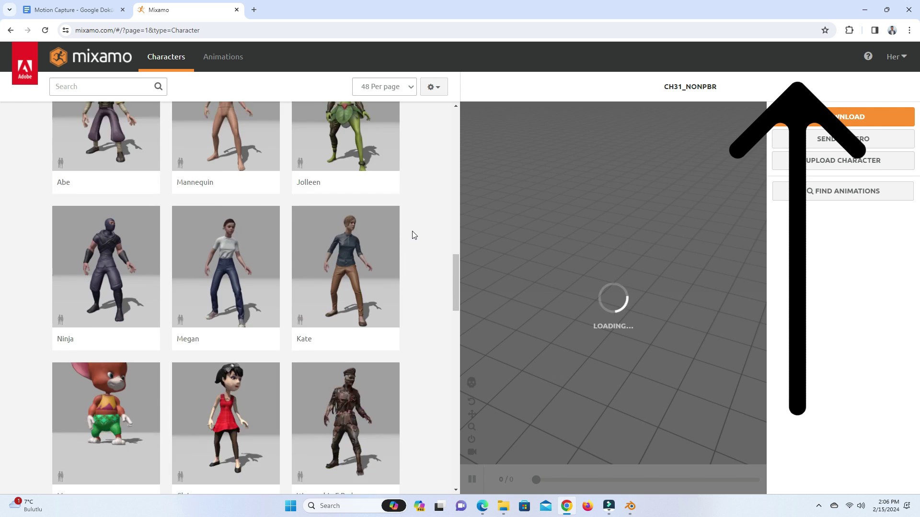
Switch to the Leonard character and download it as FBX Binary in T-pose
click(376, 218)
click(685, 230)
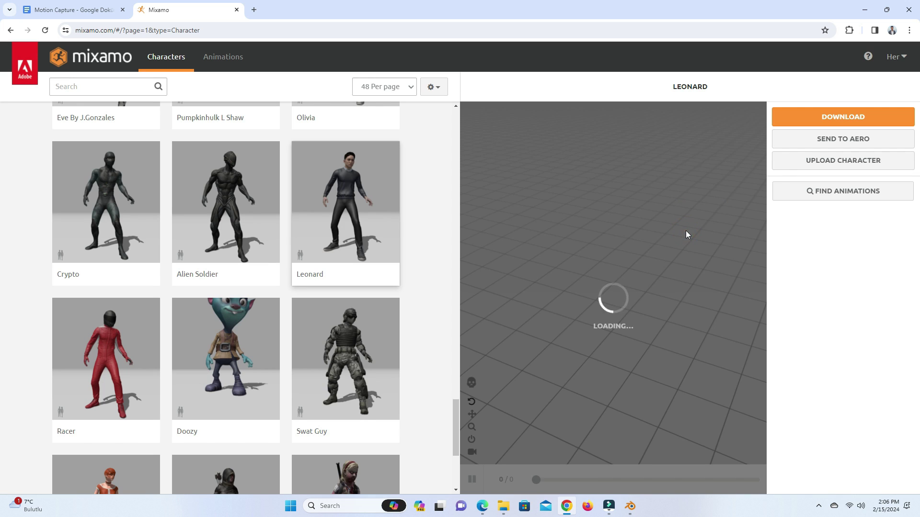
click(865, 117)
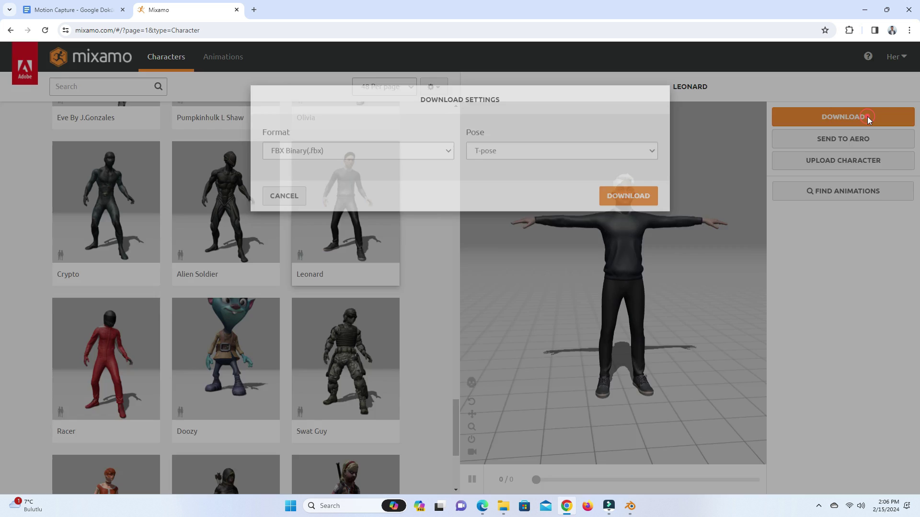
click(639, 211)
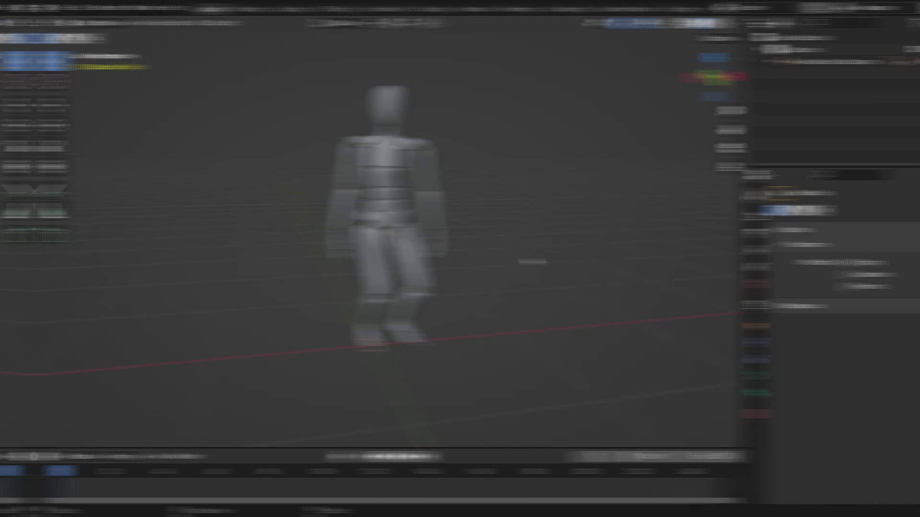
Import the Leonard character file Ch31_nonPBR.fbx from Downloads into Blender
click(27, 8)
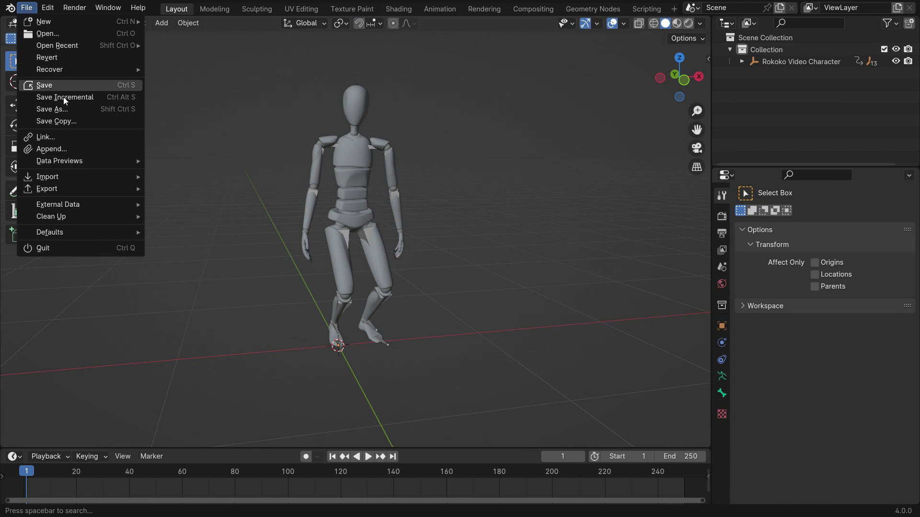
mouse_move(68, 176)
click(206, 297)
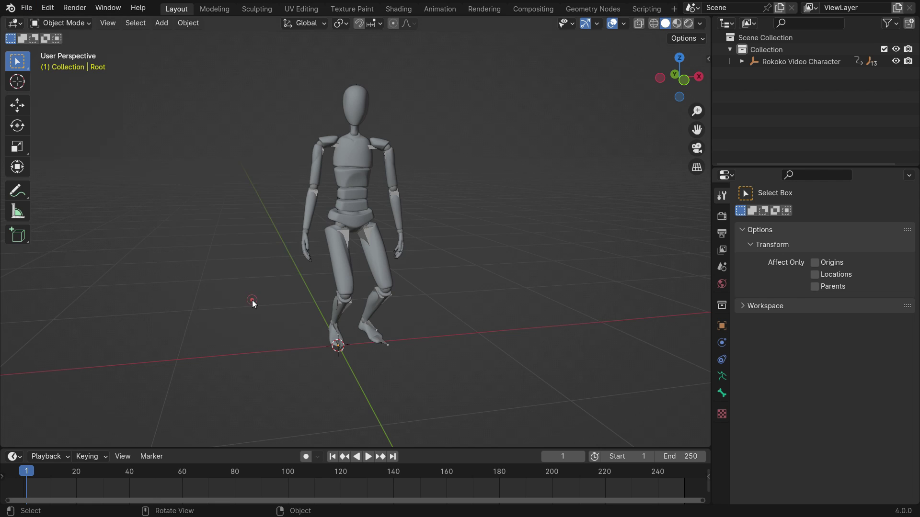
click(275, 206)
scroll(447, 262, down, 10)
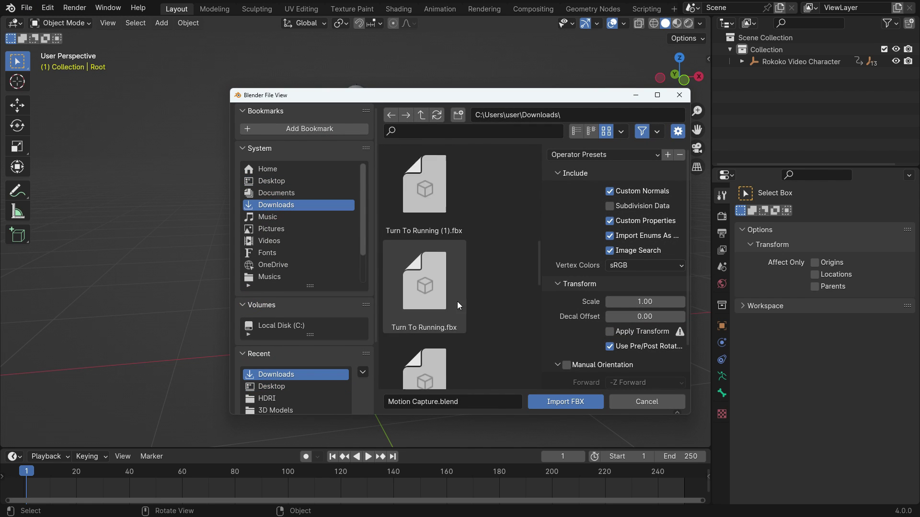
click(433, 329)
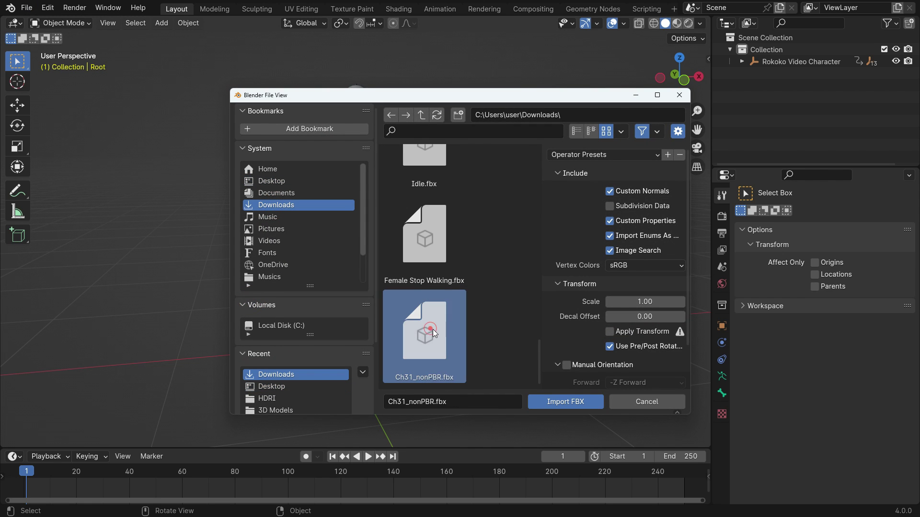
click(559, 403)
Move the Mixamo character sideways along X beside the mannequin and switch to front view
scroll(213, 287, down, 3)
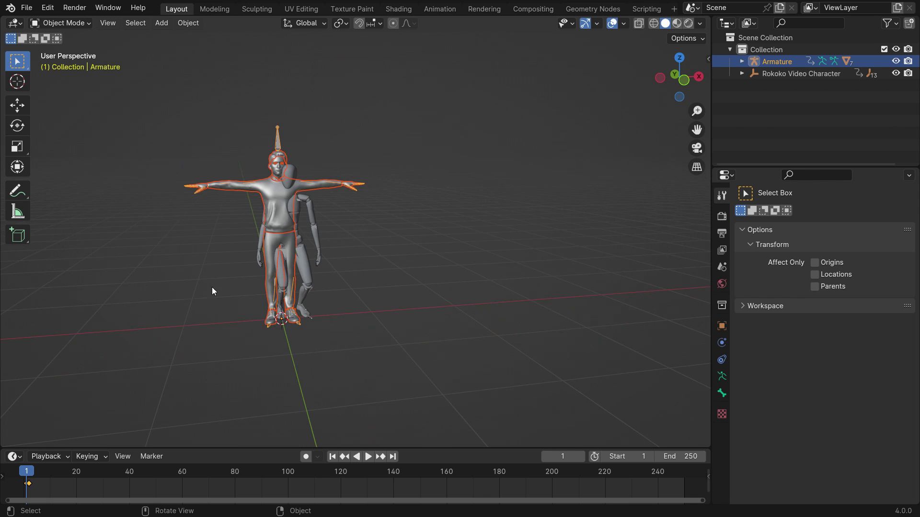
key(g)
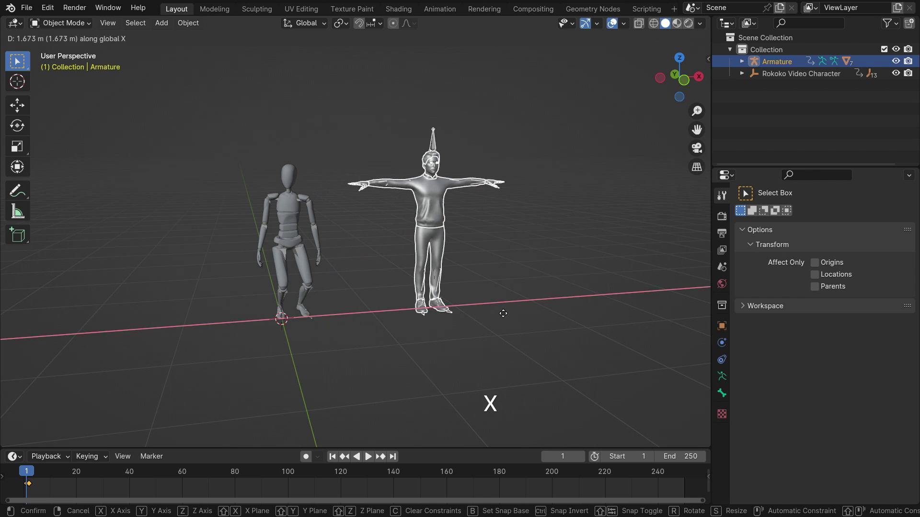
click(501, 314)
key(KP_1)
Set viewport shading to MatCap with Texture color so the character's dark outfit shows
scroll(482, 221, up, 2)
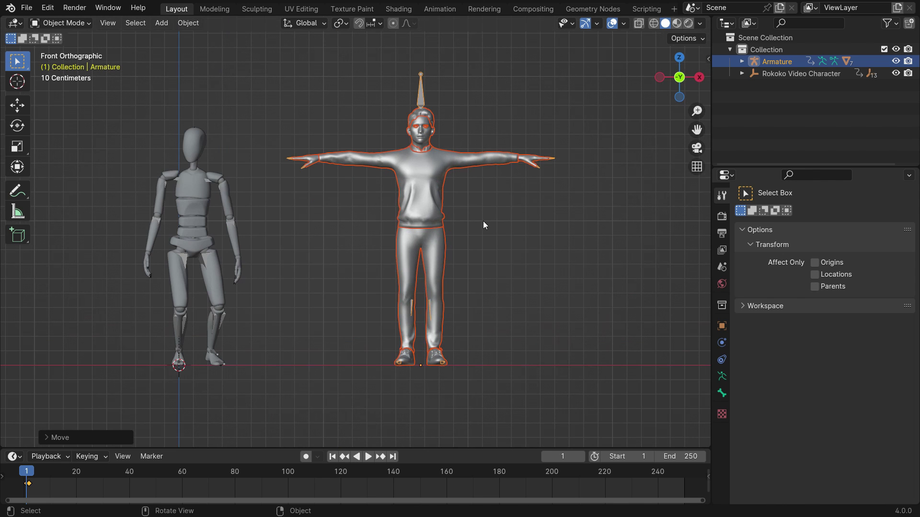
click(700, 23)
click(696, 78)
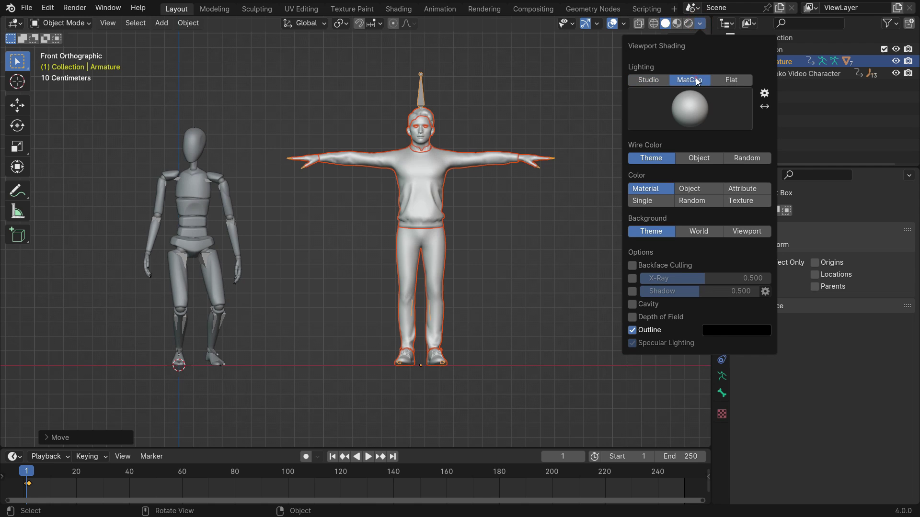
click(761, 202)
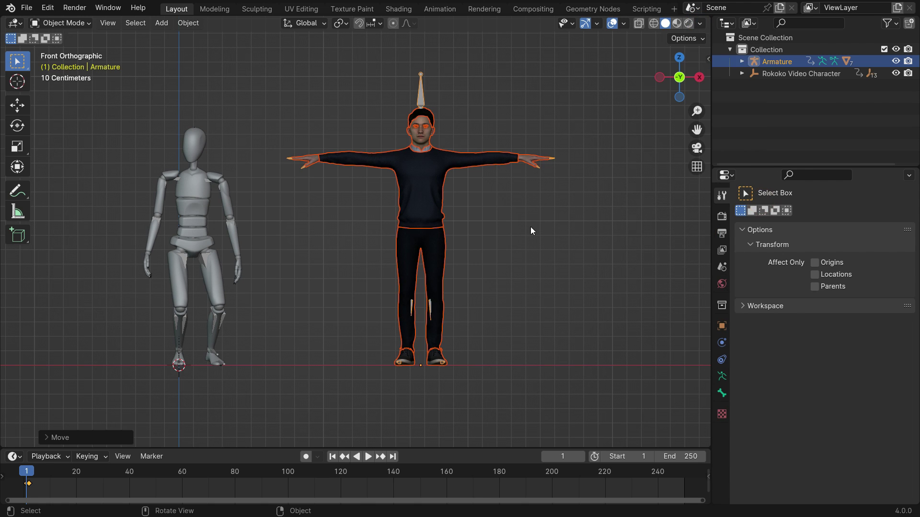
click(530, 226)
shift+middle_drag(490, 235, 462, 237)
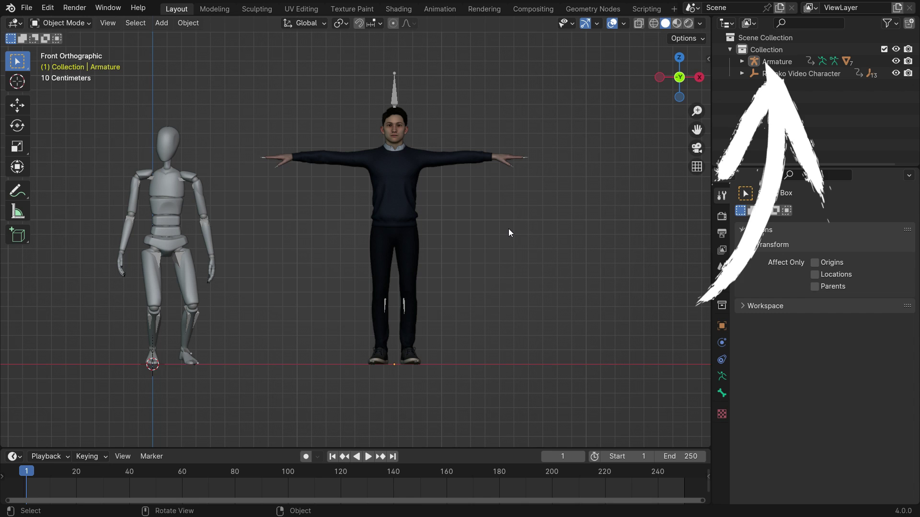
Show the sidebar's Rokoko tab and expand its Retargeting section
key(n)
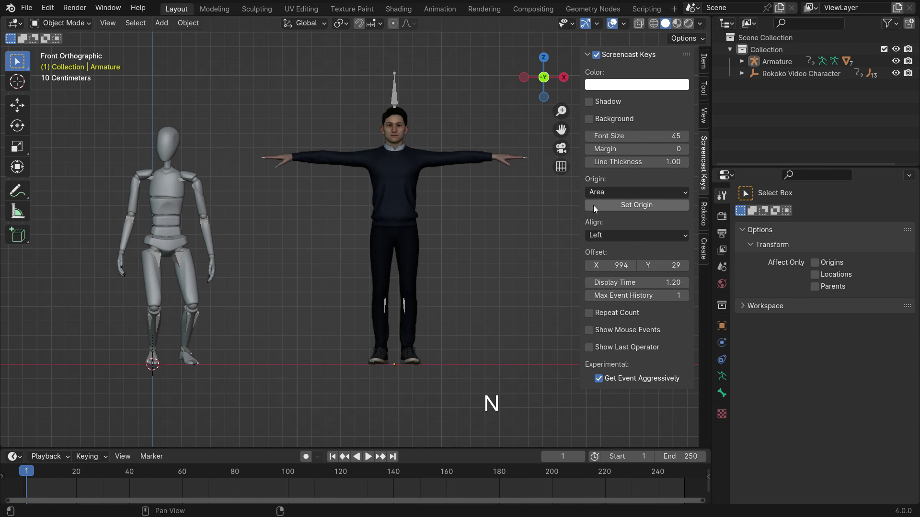
click(704, 214)
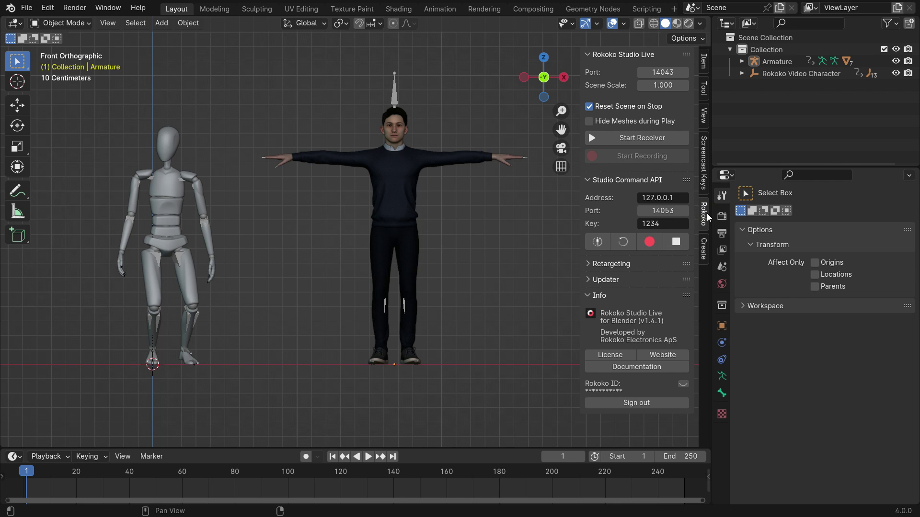
click(616, 263)
scroll(606, 280, down, 2)
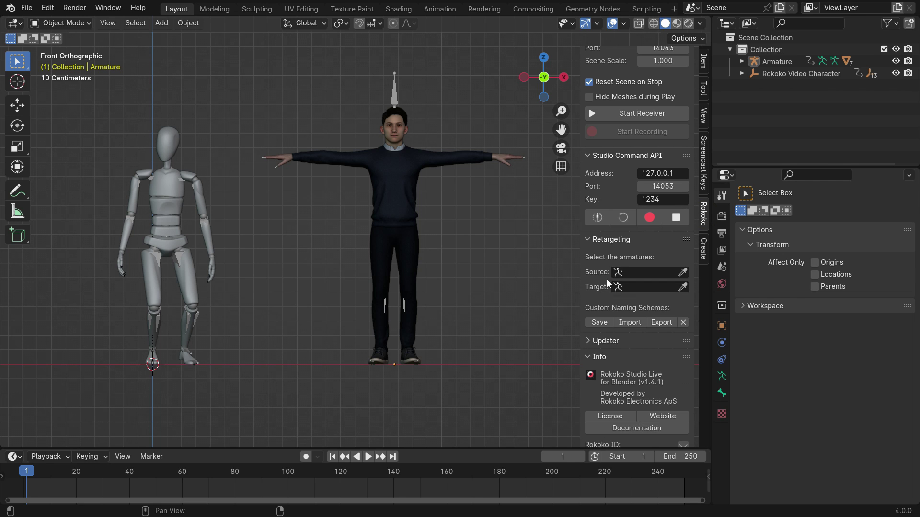
Pick the mannequin's Root as retarget source and the Mixamo Armature as target
click(682, 272)
click(159, 257)
click(682, 286)
click(399, 94)
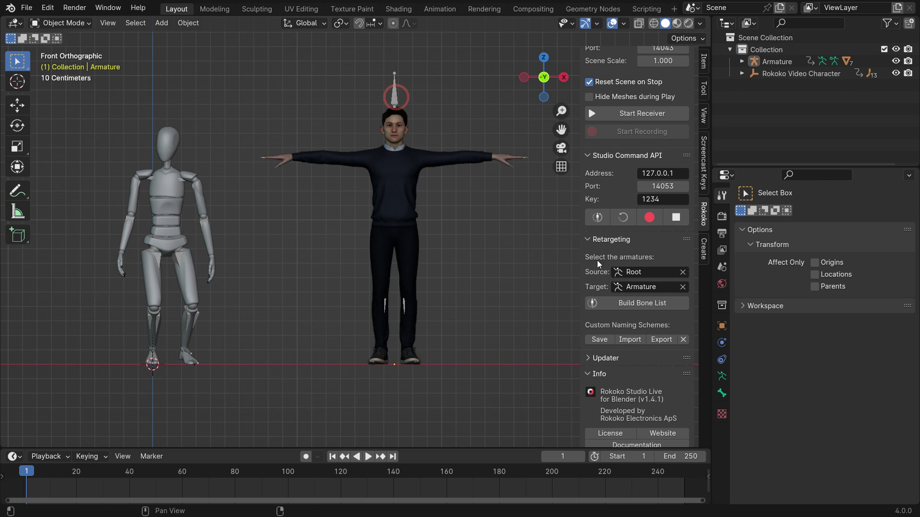
Build the bone list, then widen the sidebar and review mappings such as Hips to mixamorig9:Hips
click(652, 304)
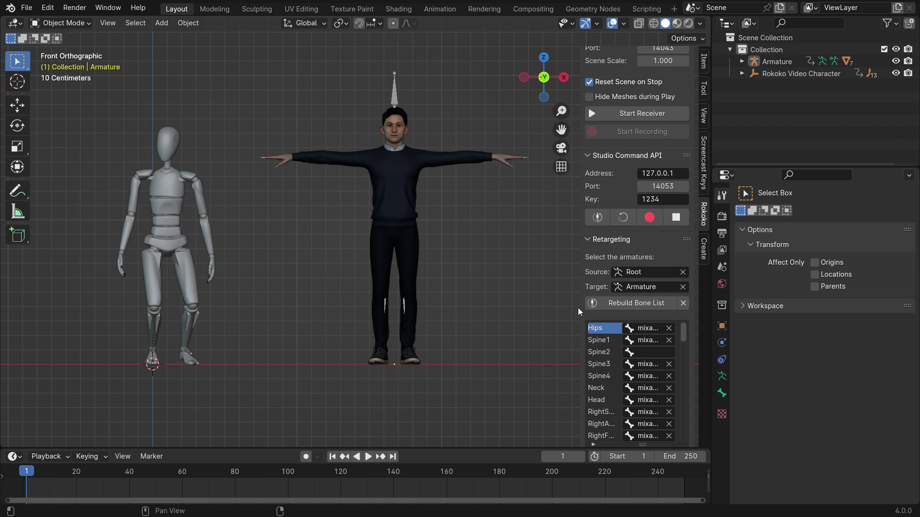
drag(578, 308, 527, 309)
scroll(572, 321, down, 4)
scroll(574, 377, down, 8)
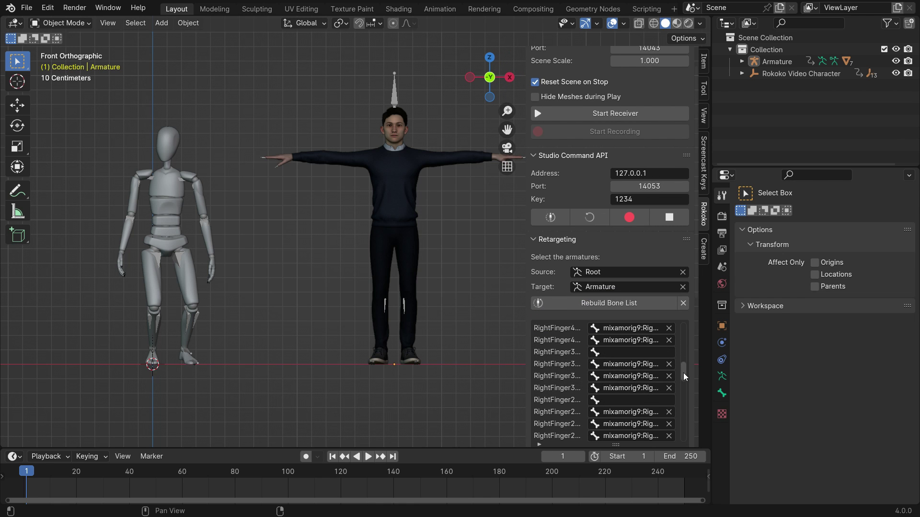
drag(683, 373, 679, 314)
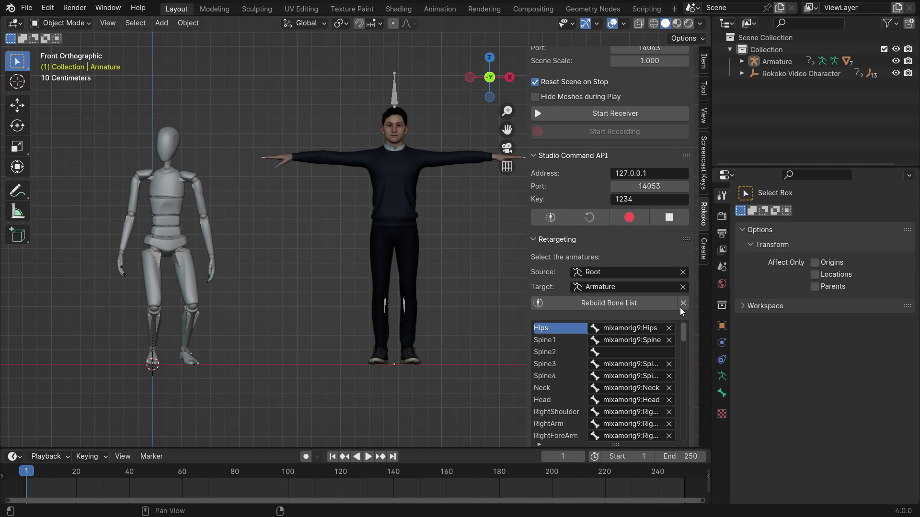
drag(636, 317, 671, 328)
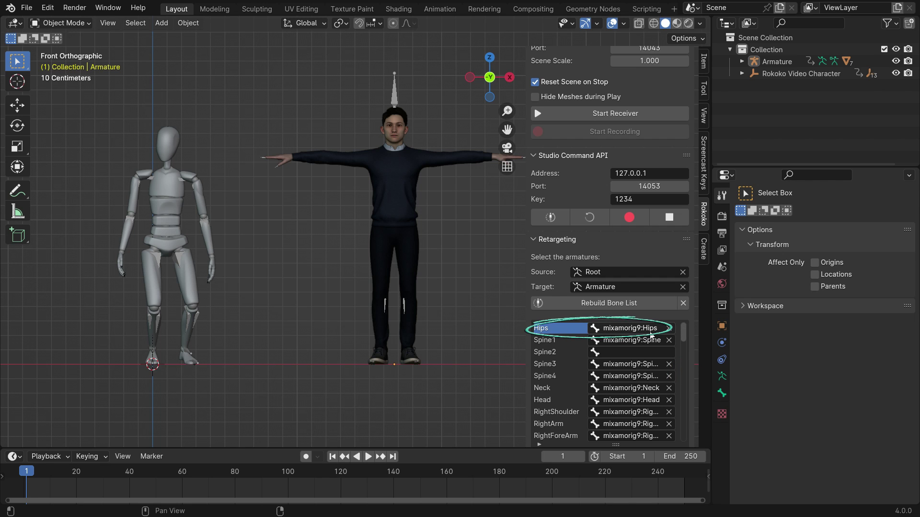
mouse_move(539, 394)
mouse_down()
mouse_move(527, 401)
mouse_move(637, 393)
mouse_move(607, 403)
mouse_up()
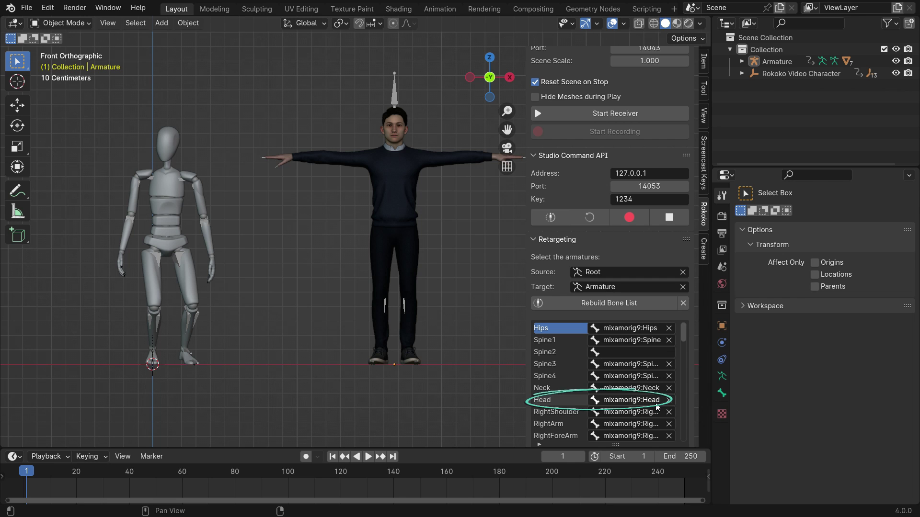